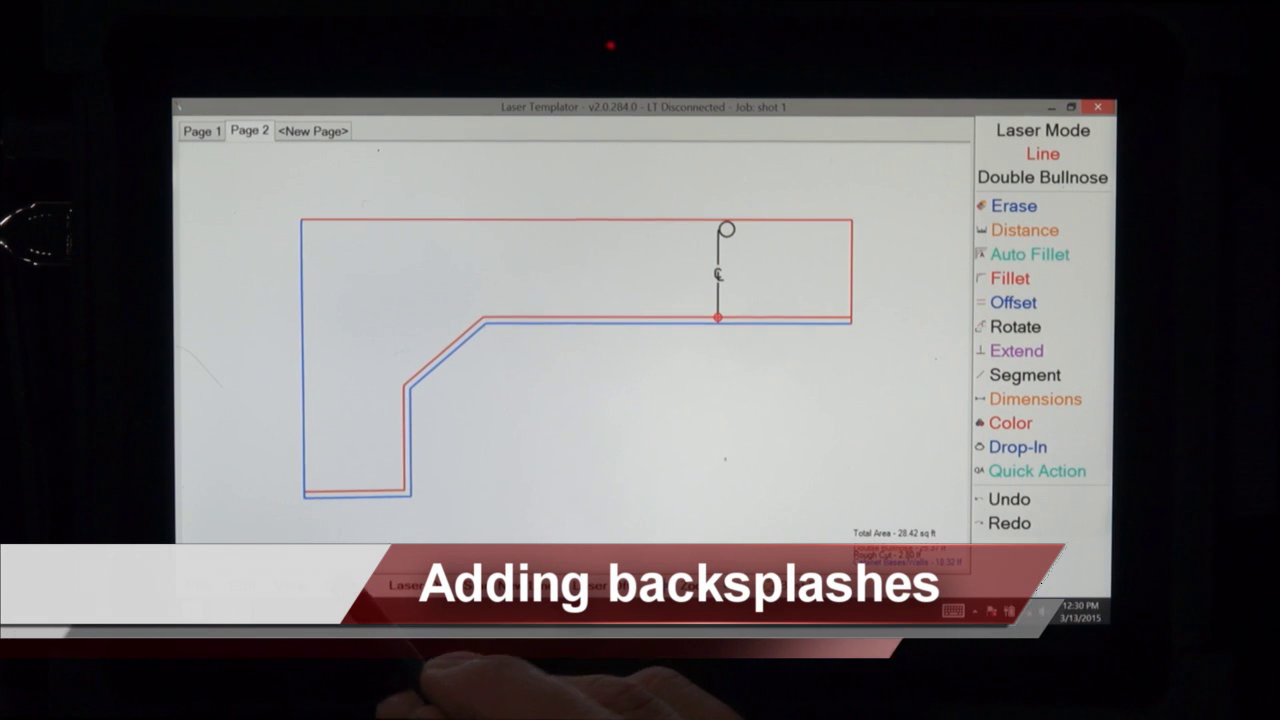
- Set the backsplash height to 4 inches and the offset to 5 inches
left_click(373, 350)
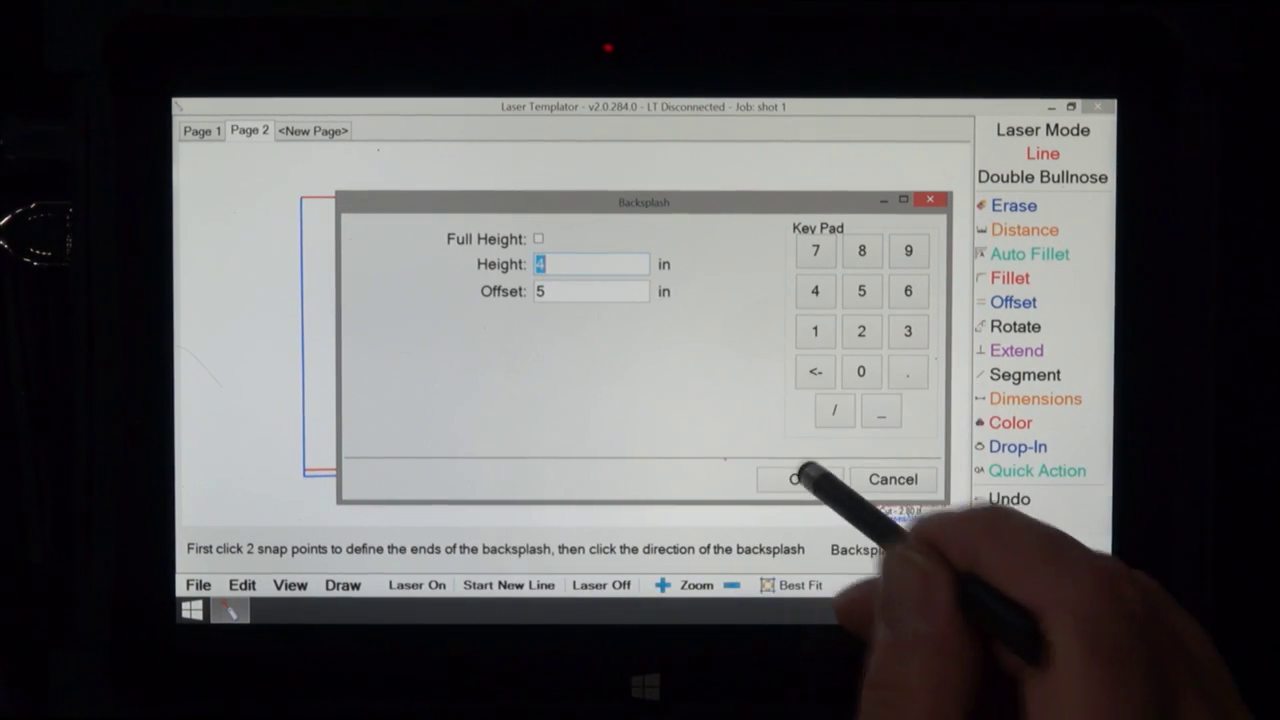
left_click(799, 479)
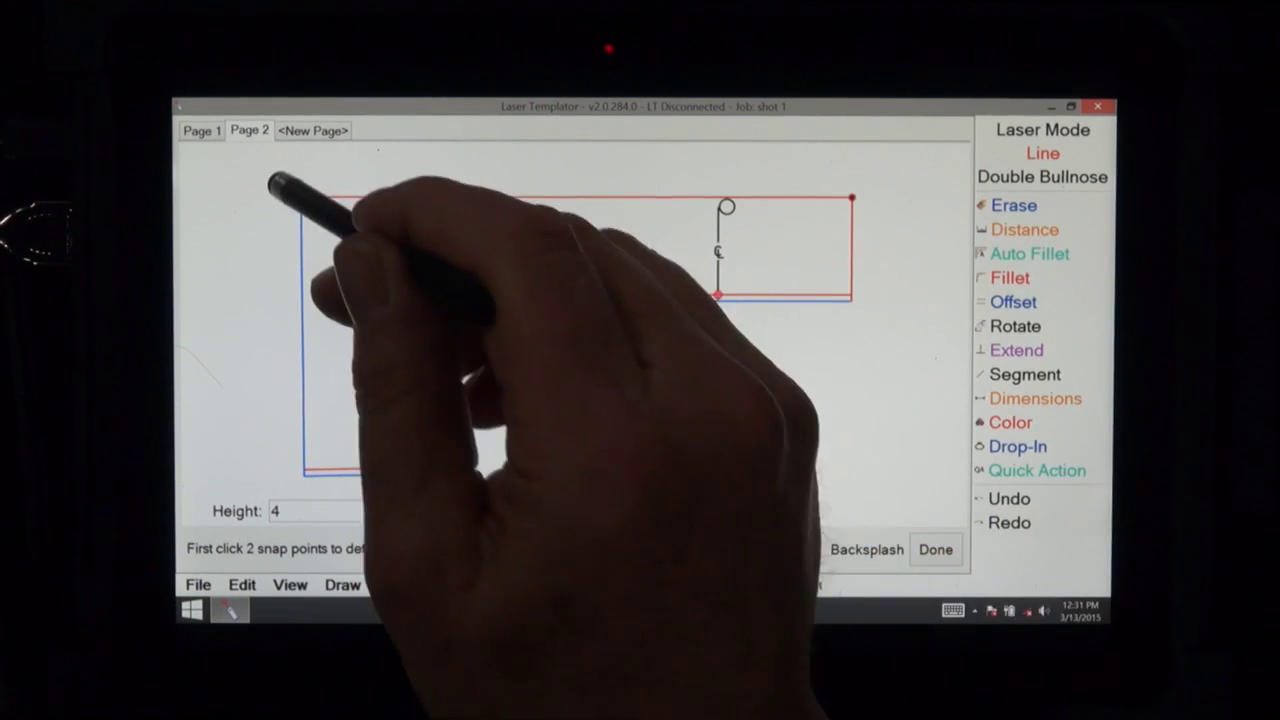
- Place backsplash strips along the countertop's back edge and its left edge
left_click(301, 197)
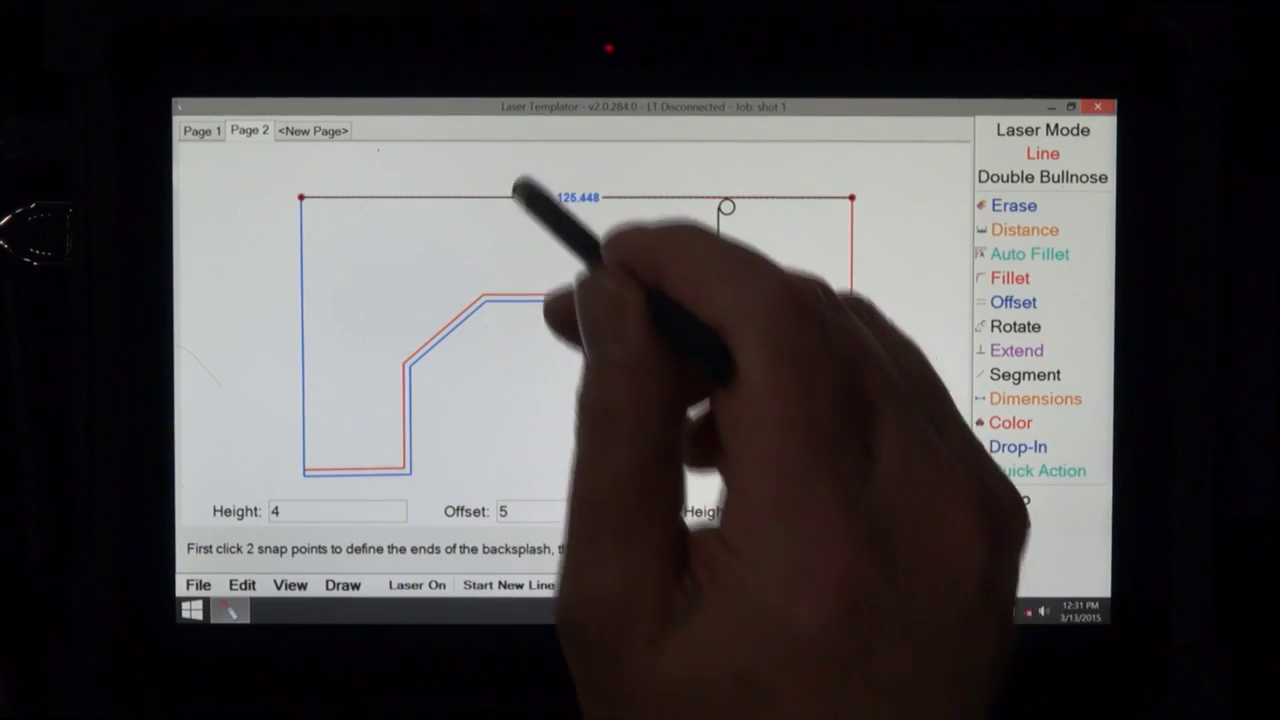
left_click(555, 175)
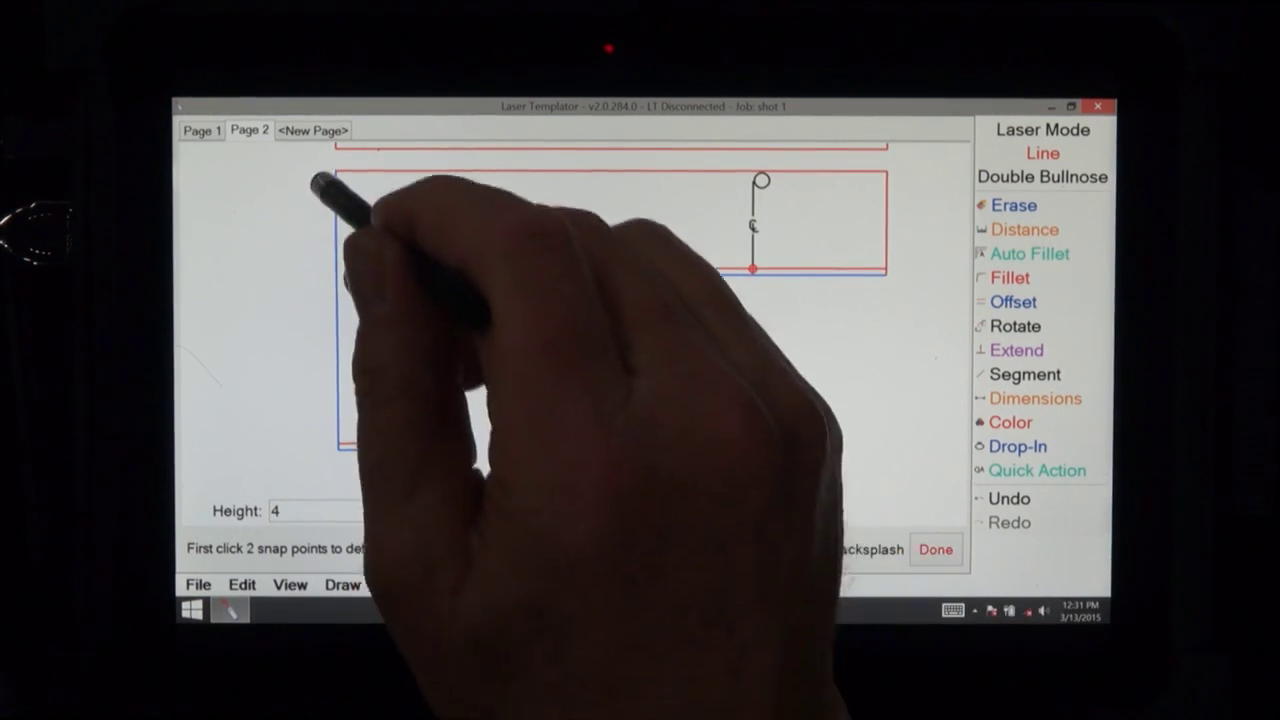
left_click(336, 175)
left_click(338, 449)
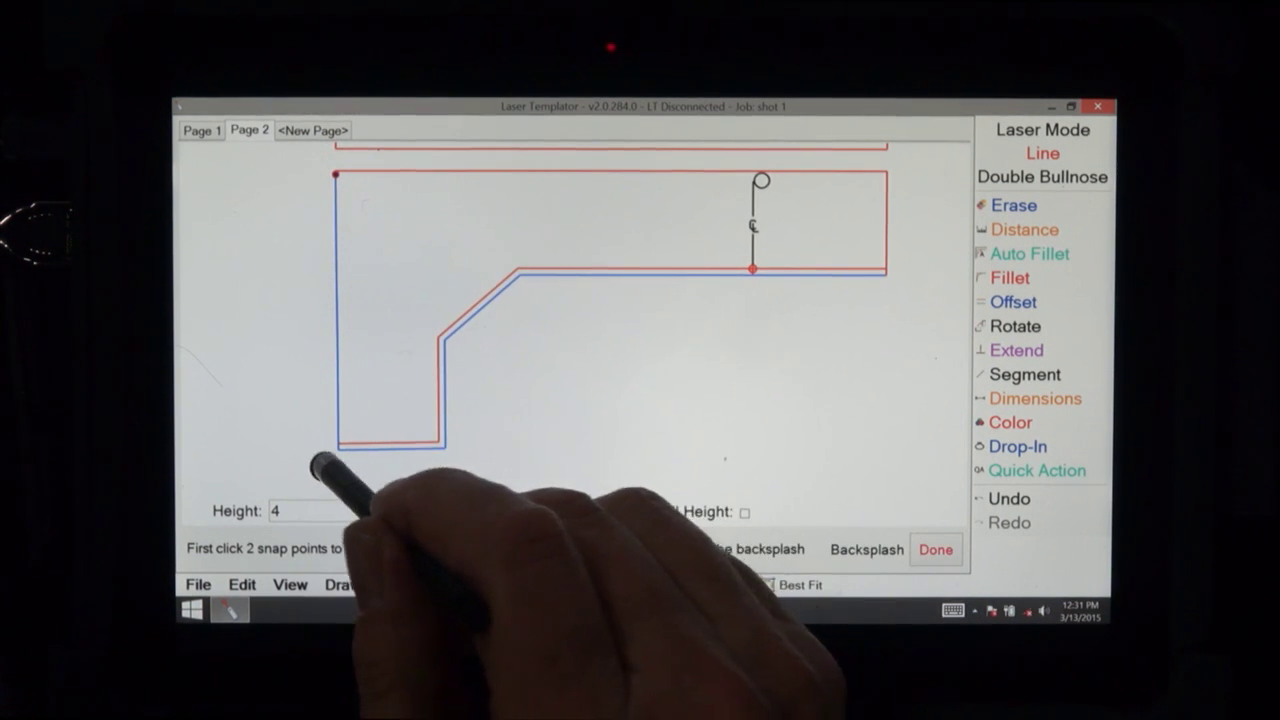
left_click(255, 395)
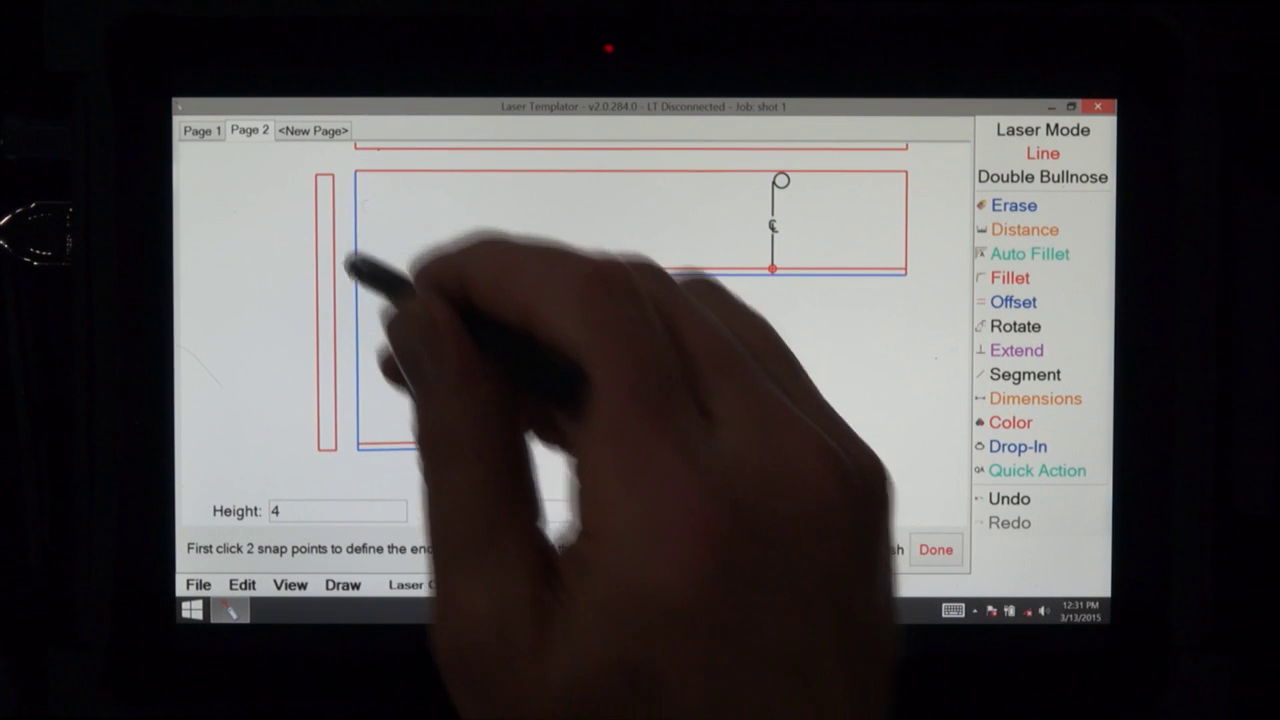
- Finish the backsplash placement and zoom in on the left strip's top end
left_click(342, 178)
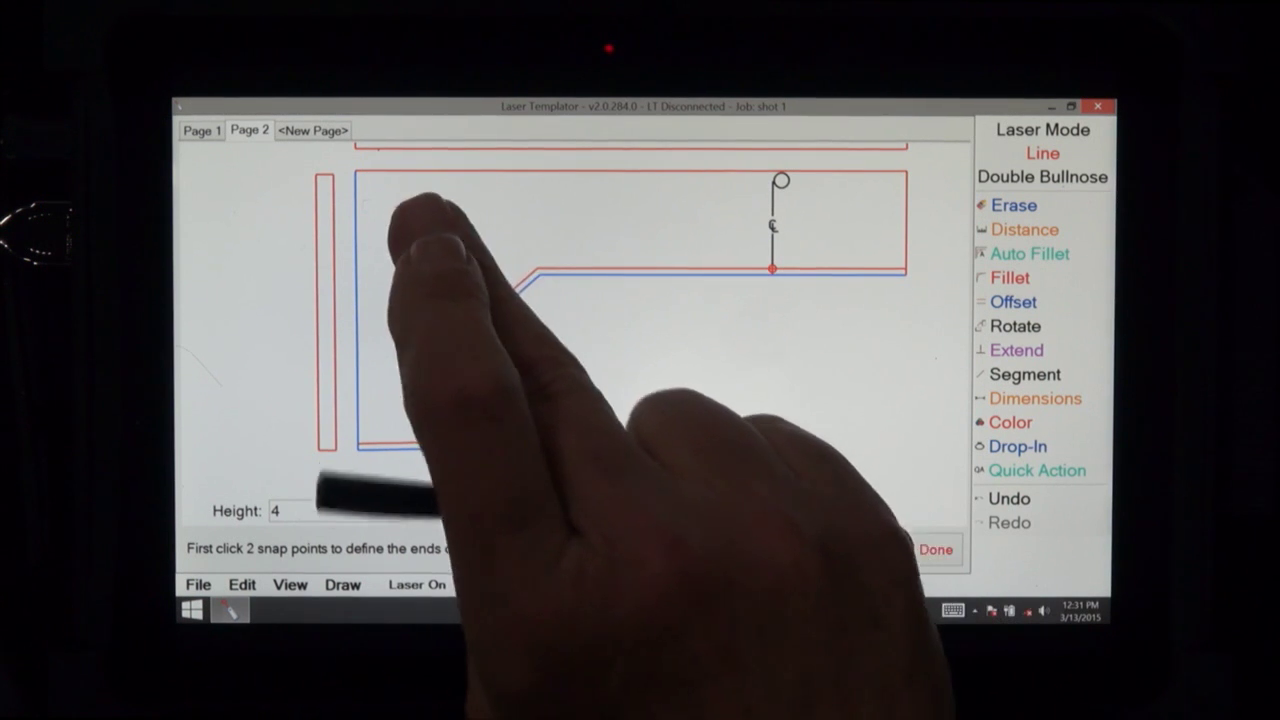
mouse_move(600, 286)
left_mouse_down()
mouse_move(686, 314)
mouse_move(686, 357)
left_mouse_up()
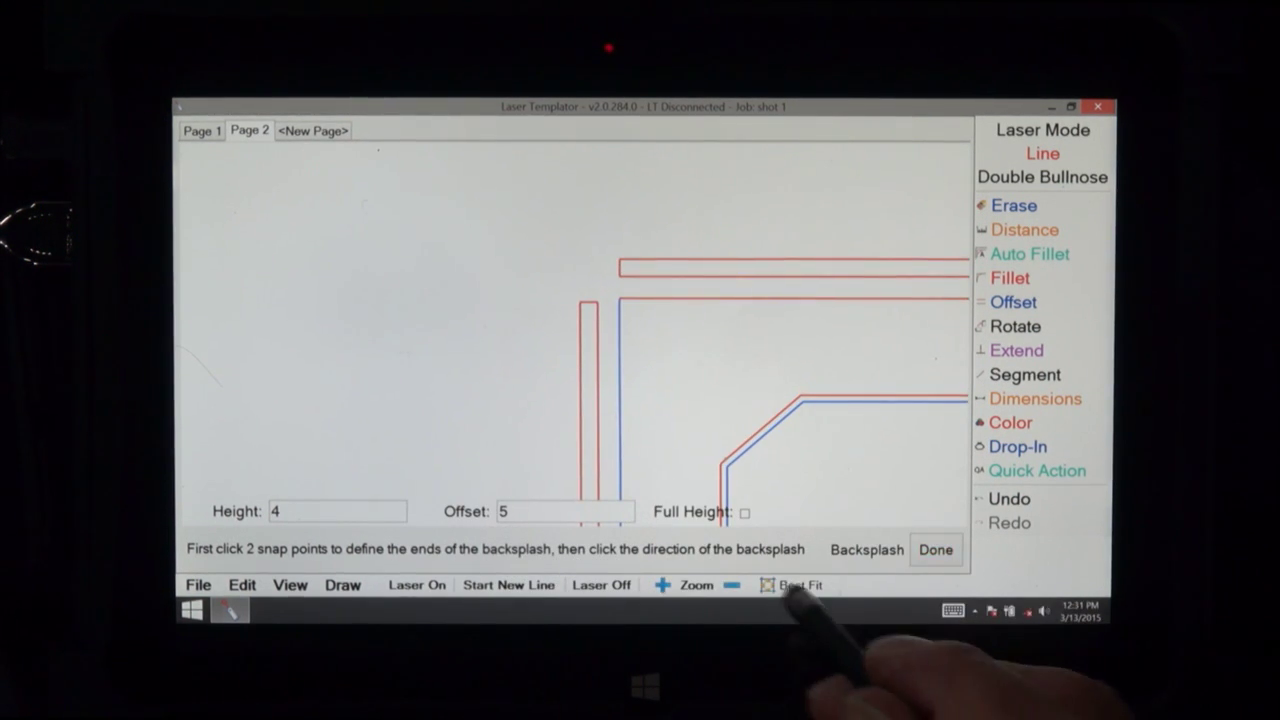
left_click(695, 588)
left_click(686, 230)
left_click(451, 420)
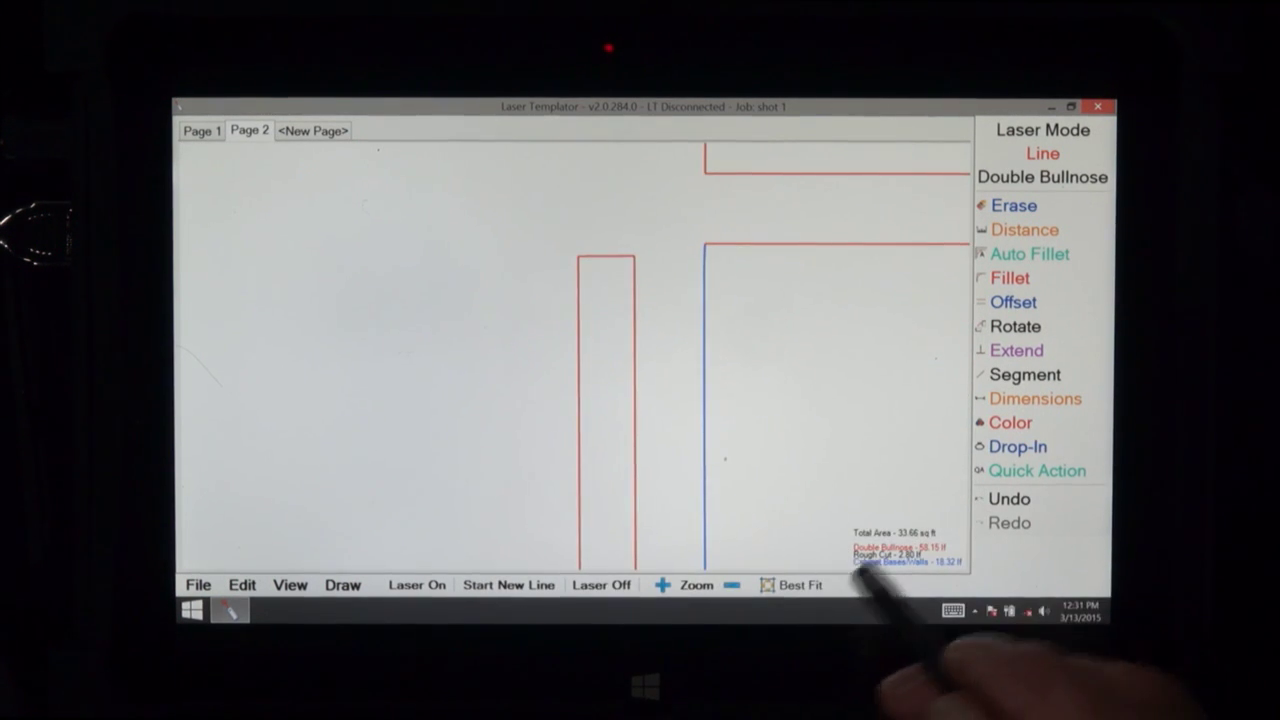
left_click(1013, 302)
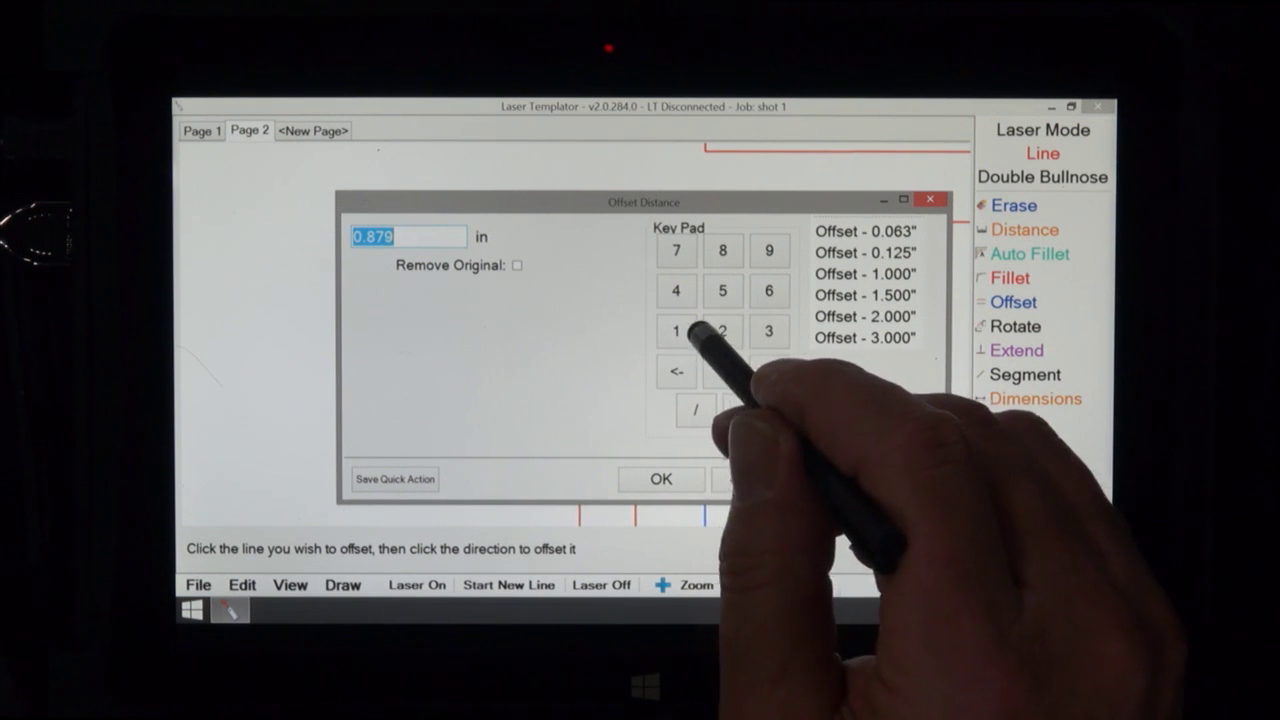
- Enter a 1.5-inch offset distance for the left strip's top end
left_click(676, 331)
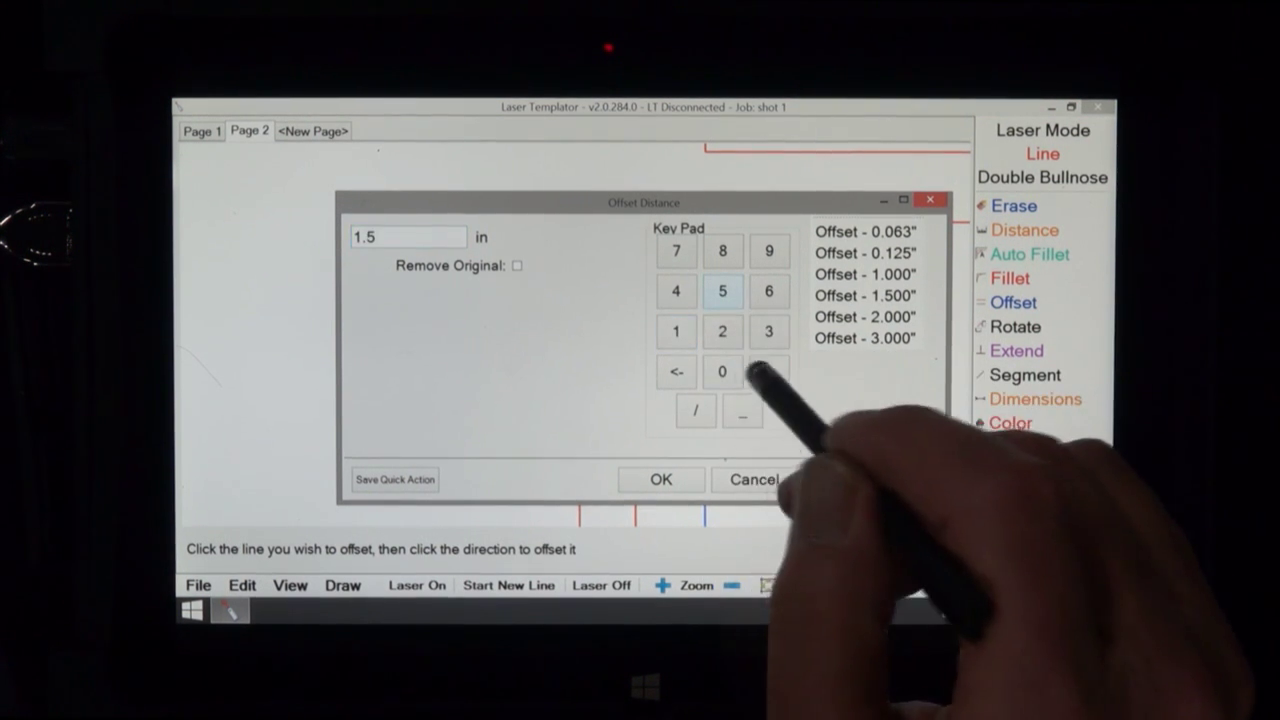
left_click(655, 482)
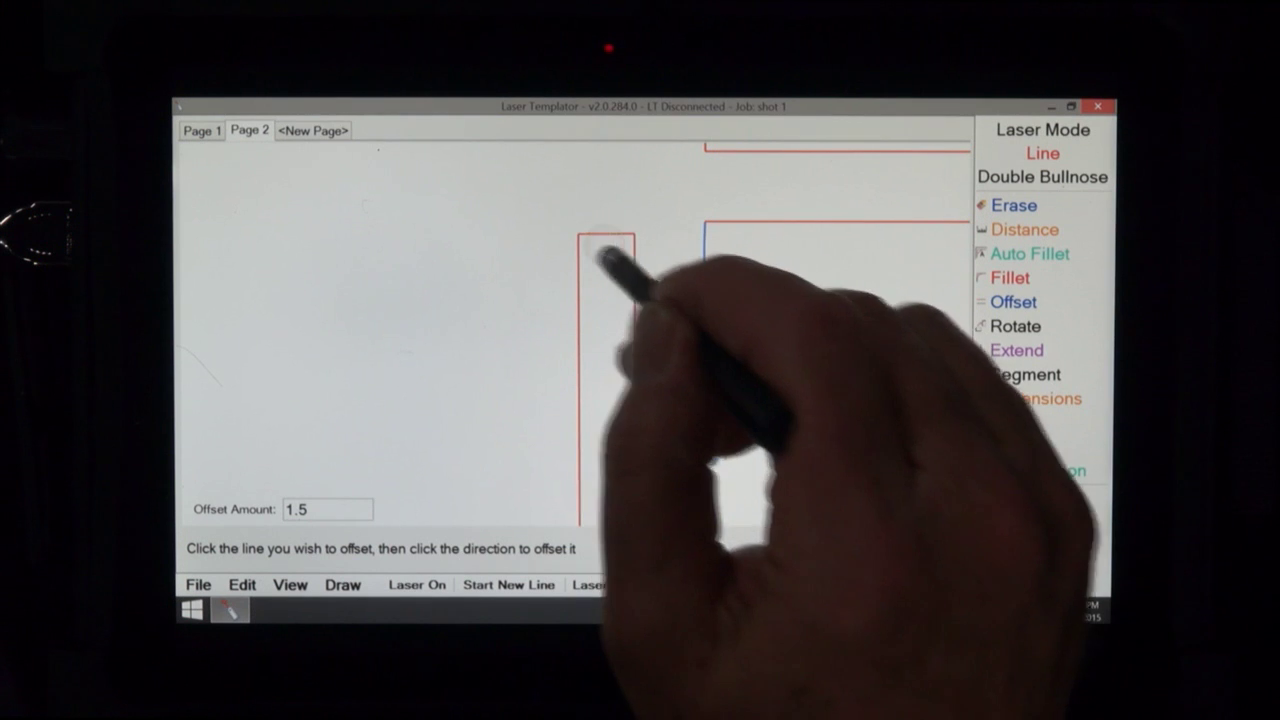
- Fillet the new offset line and the strip's side into a corner
left_click(1010, 277)
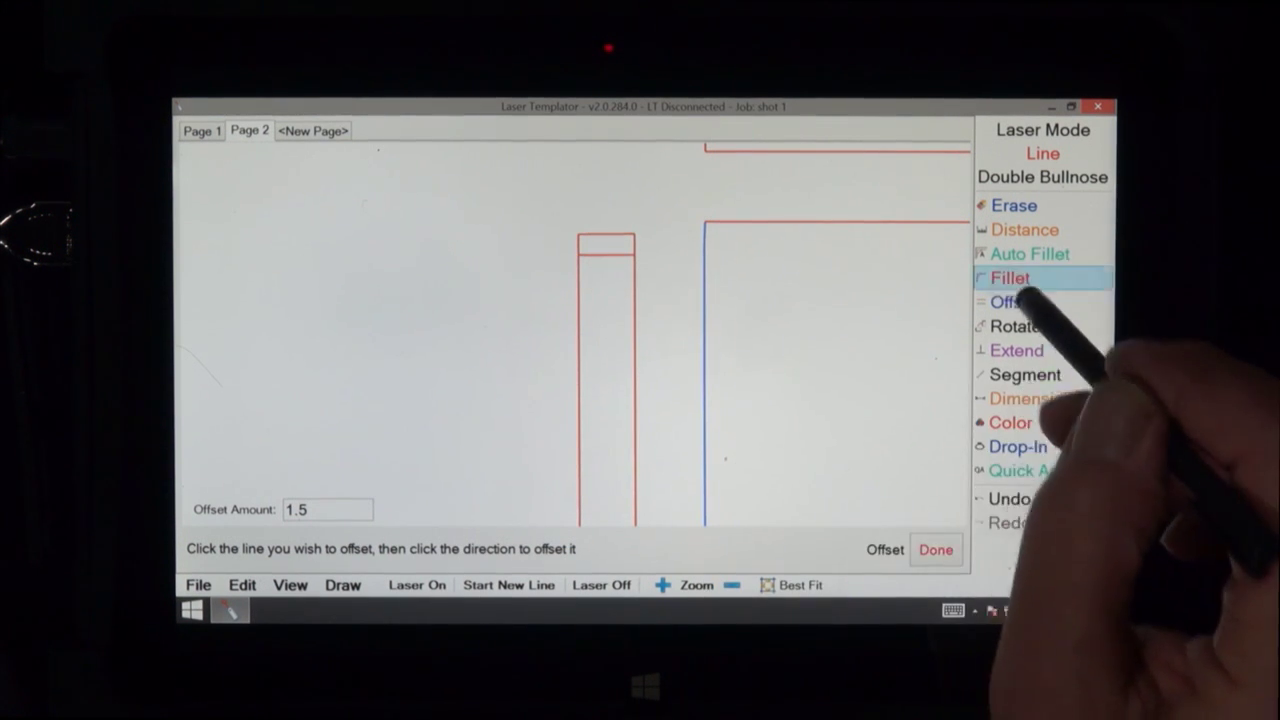
left_click(855, 228)
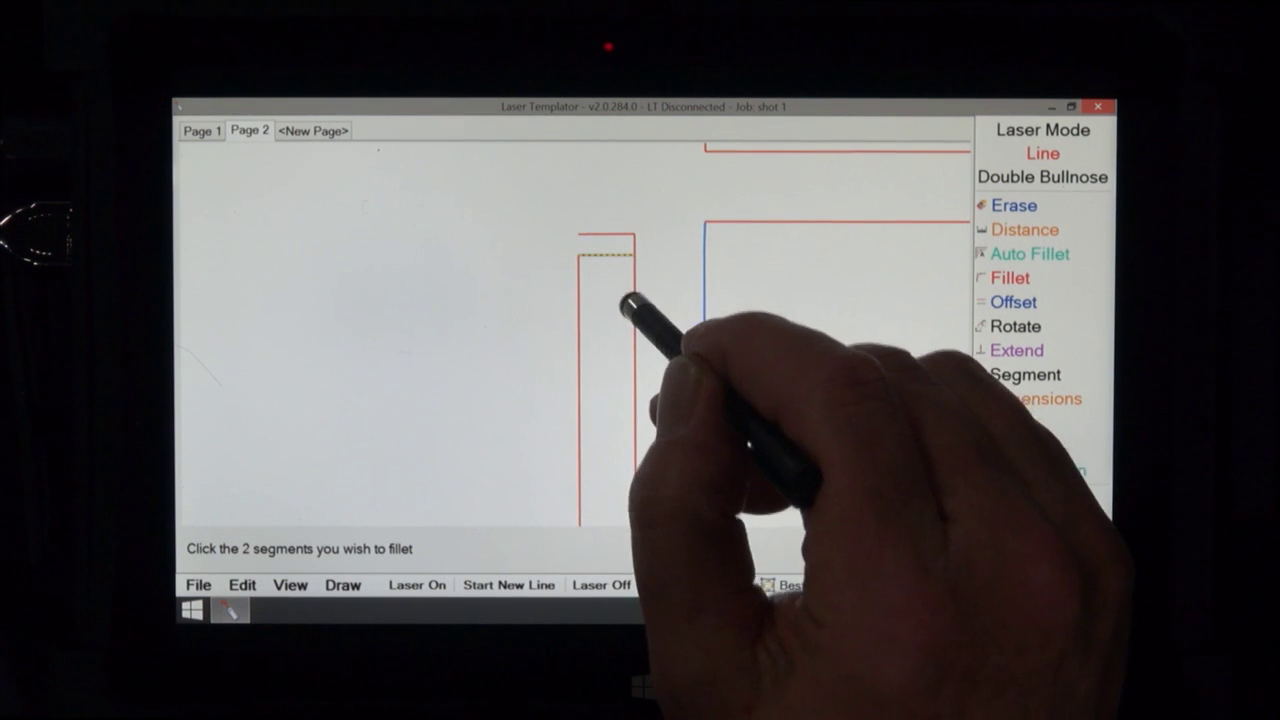
left_click(630, 304)
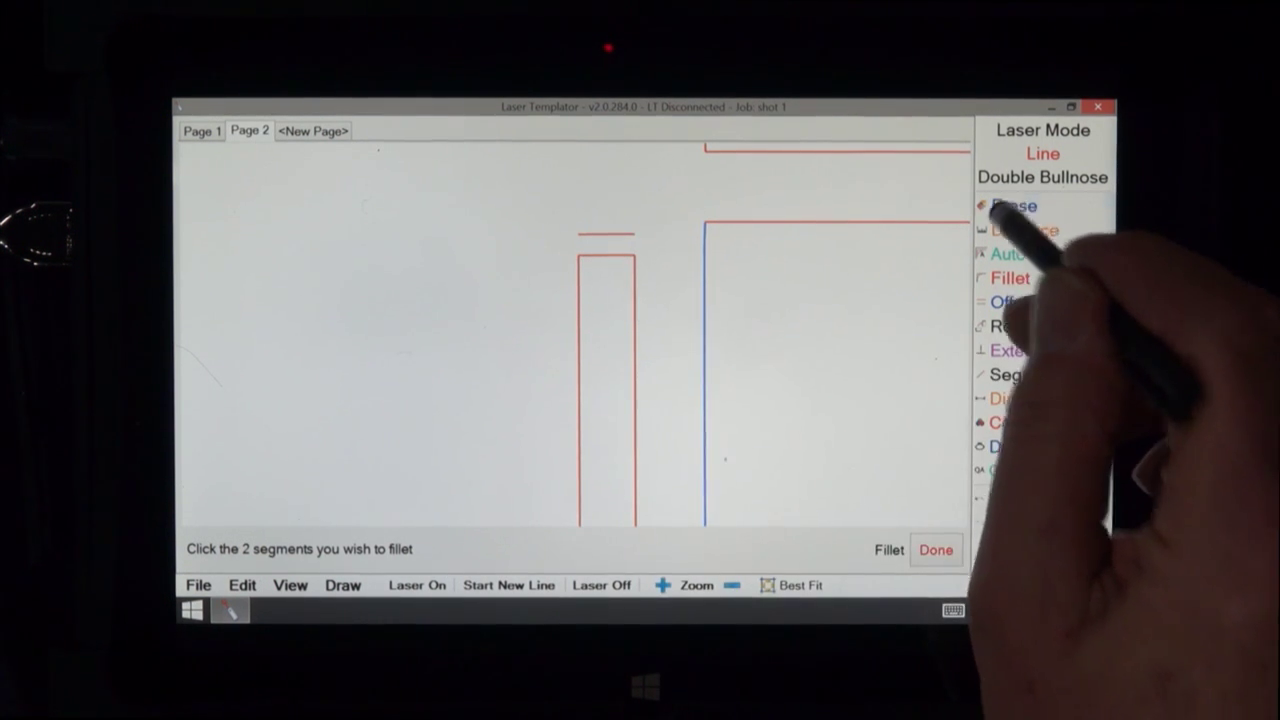
- Erase the strip's old top segment and fit the whole template in view
left_click(1012, 205)
left_click(606, 234)
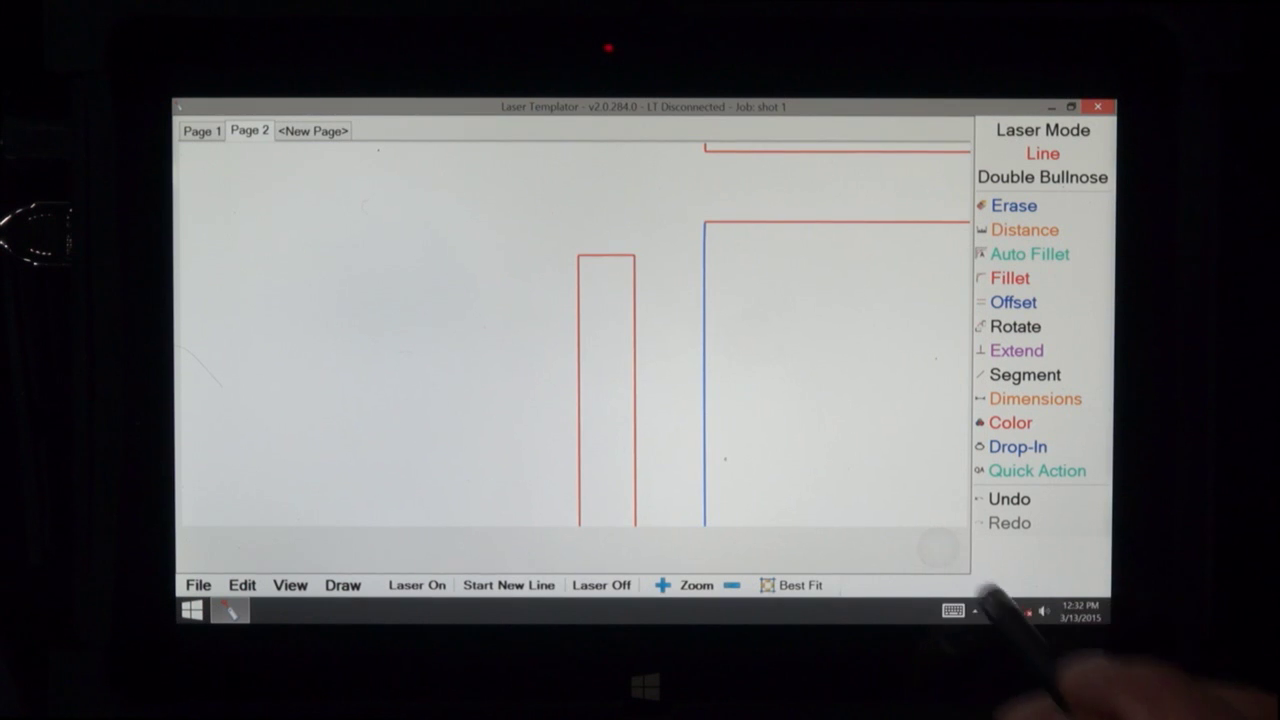
left_click(790, 585)
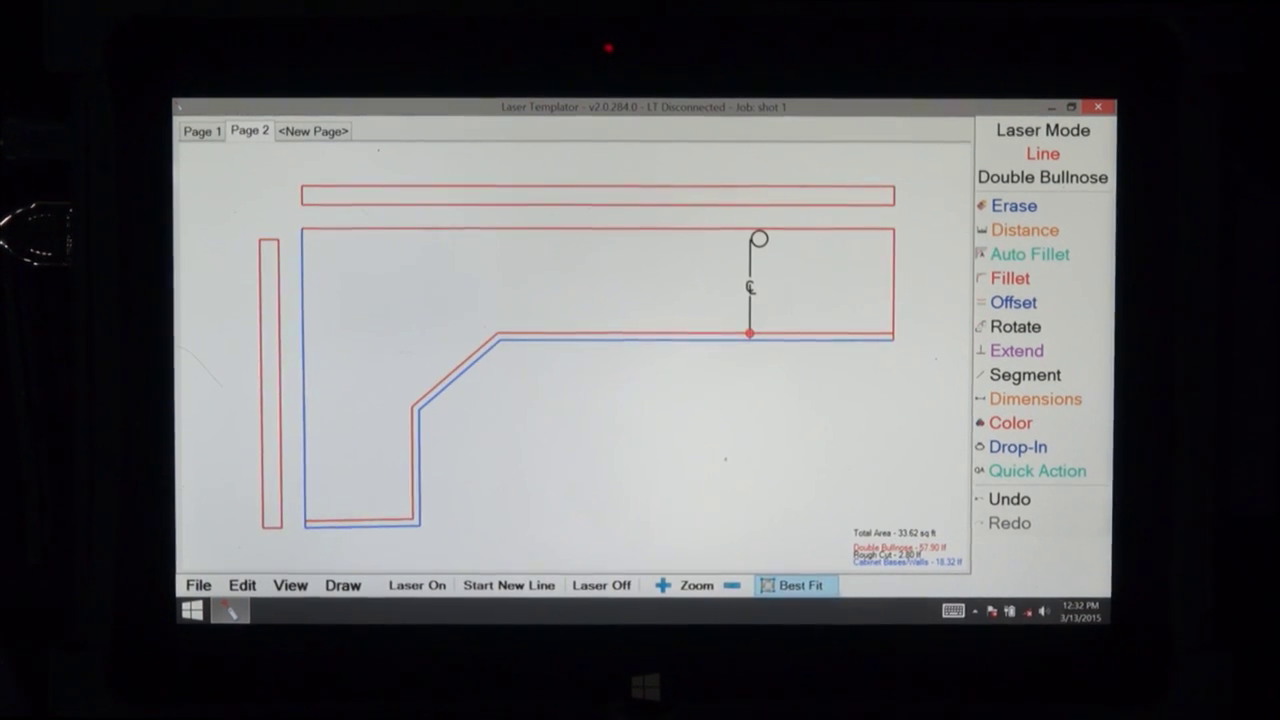